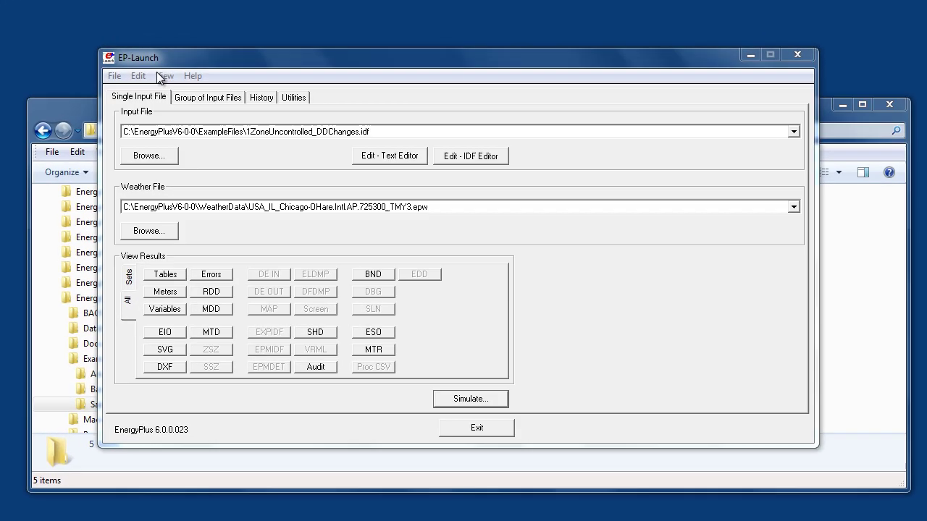
- Enable Pause During Simulation, then simulate 1ZoneUncontrolled_DDChanges.idf and let the paused console continue
left_click(165, 77)
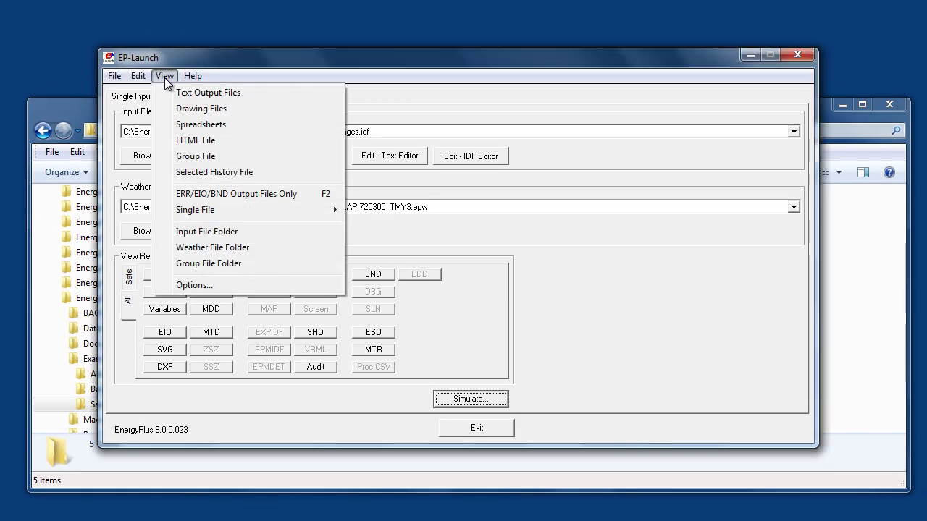
left_click(190, 286)
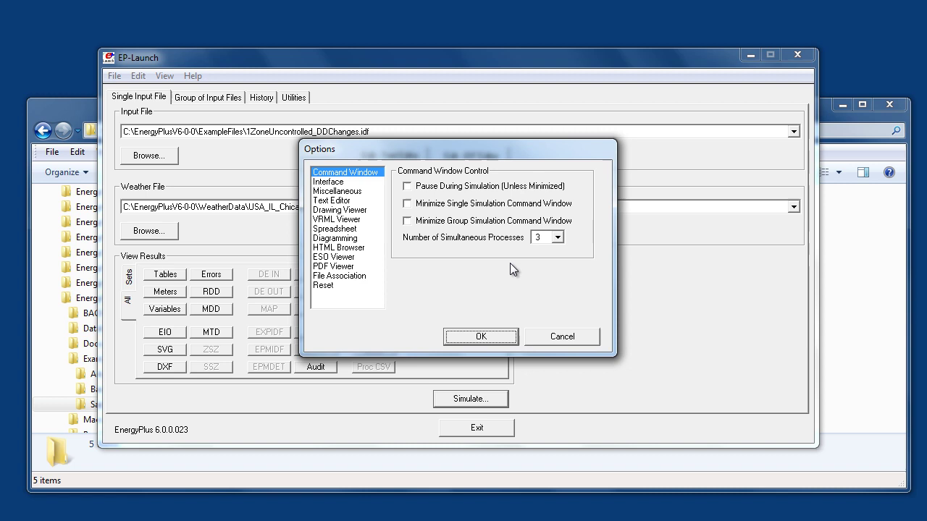
left_click(417, 187)
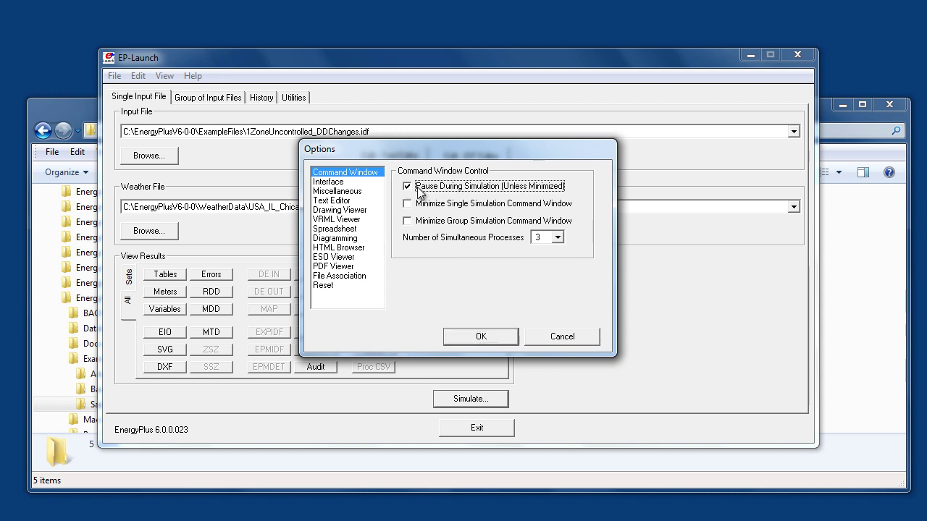
left_click(480, 337)
left_click(449, 400)
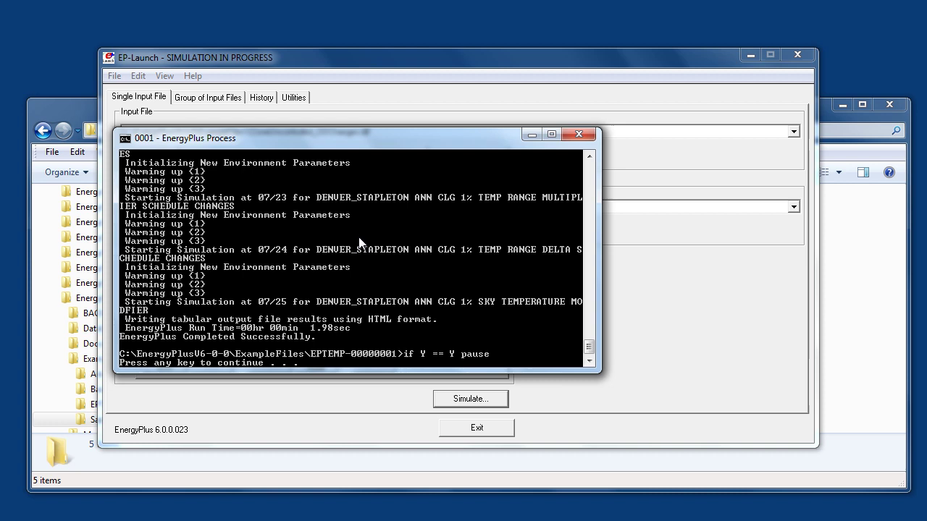
key("Return")
key("Return")
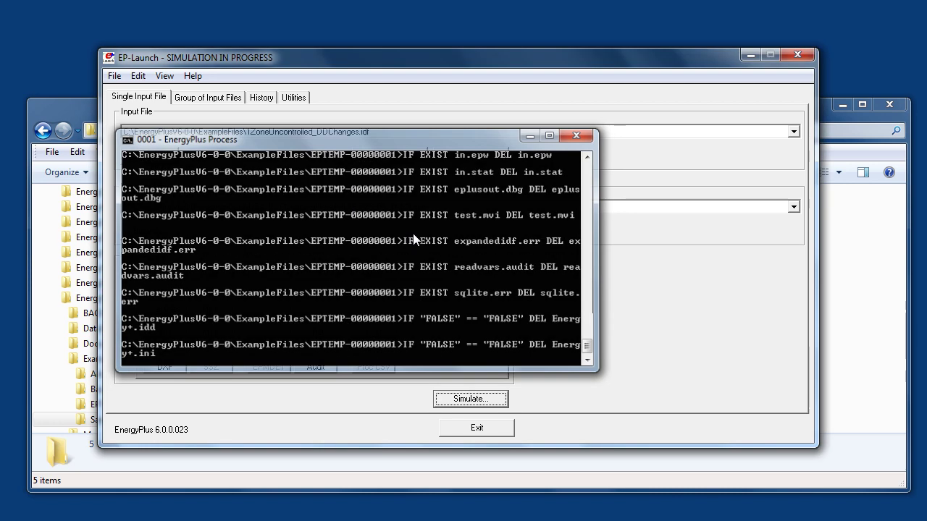
- Turn off pausing, minimize command windows for single and group simulations, then rerun the simulation
left_click(753, 330)
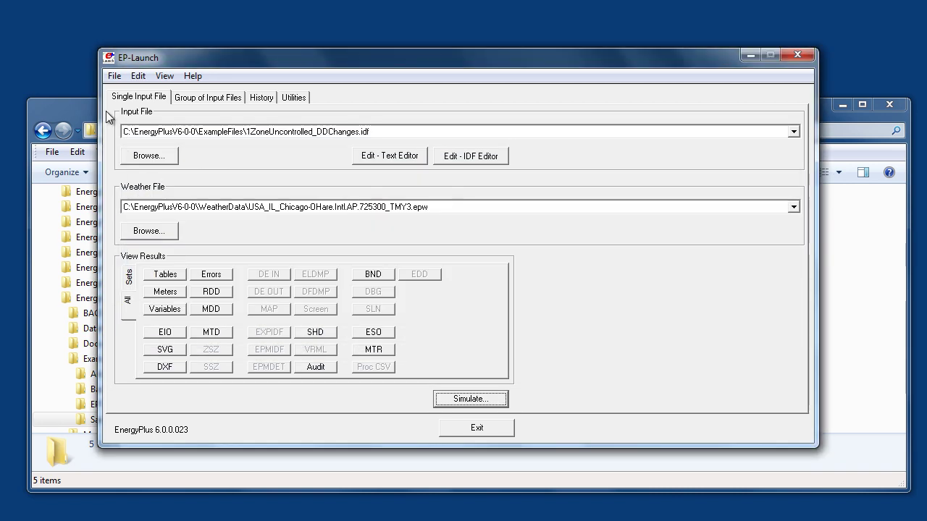
left_click(163, 77)
left_click(196, 284)
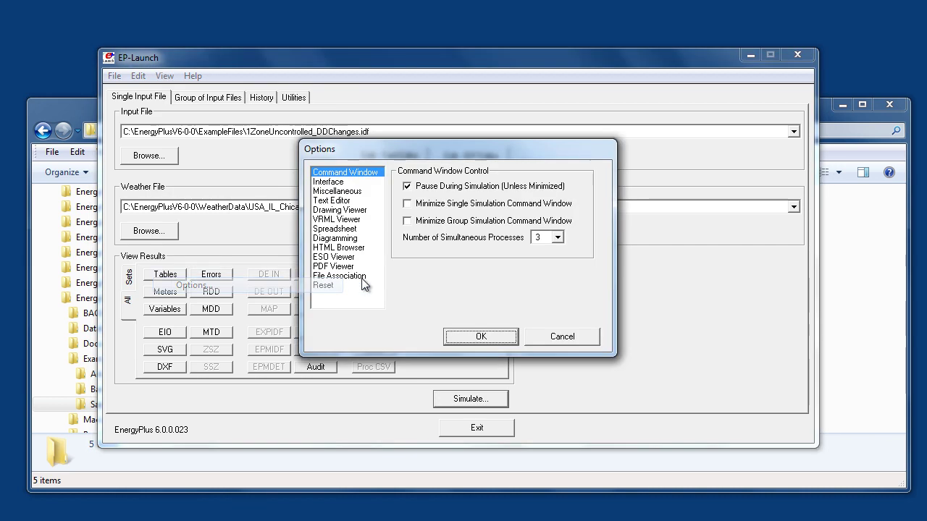
left_click(438, 187)
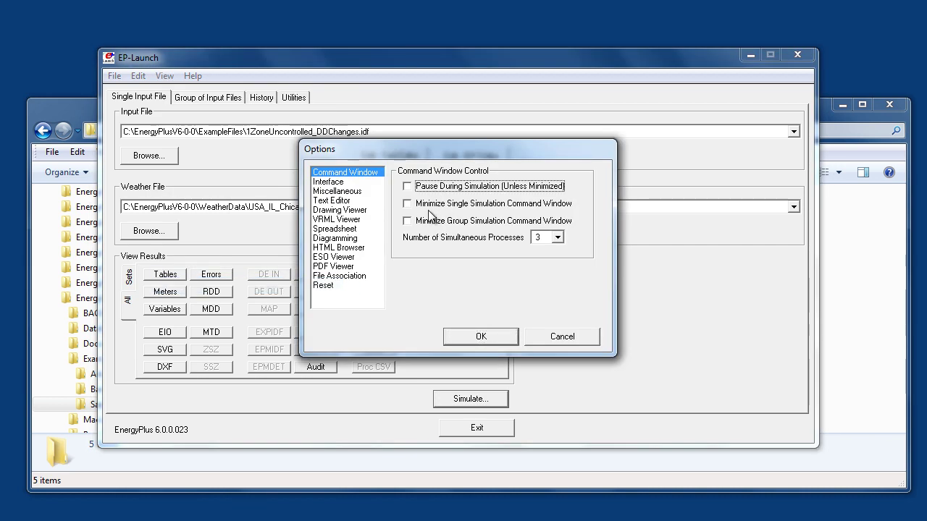
left_click(432, 209)
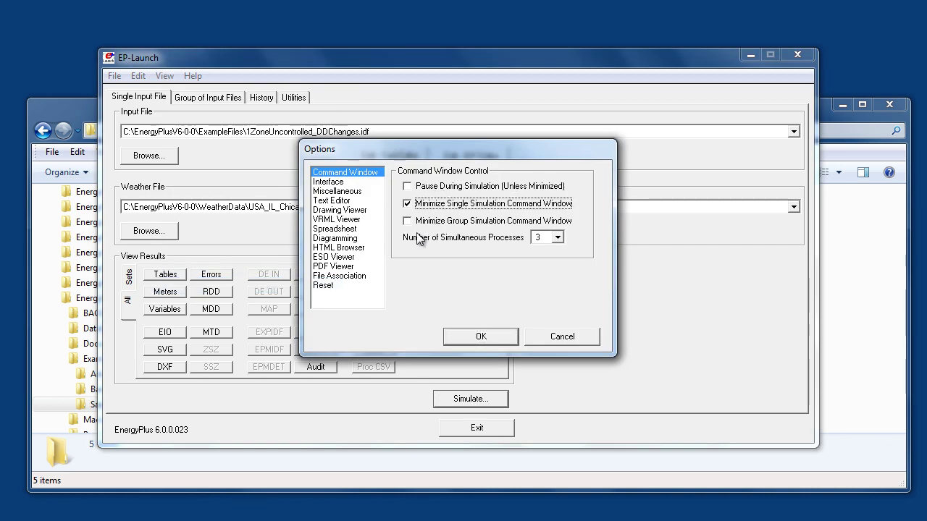
left_click(421, 222)
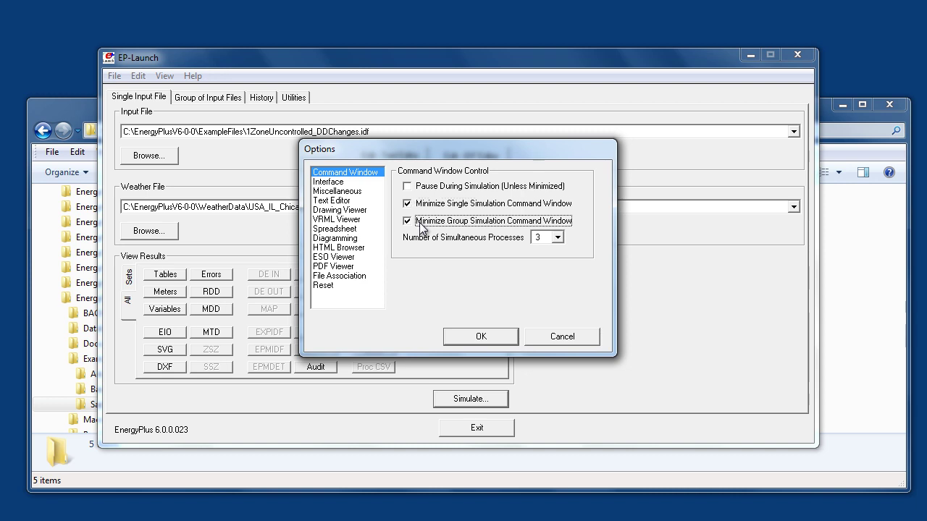
left_click(482, 336)
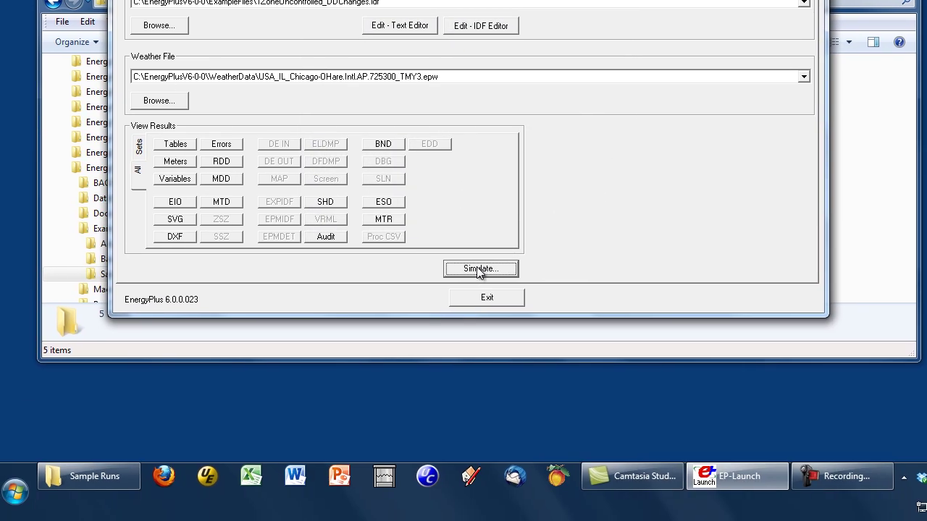
left_click(479, 296)
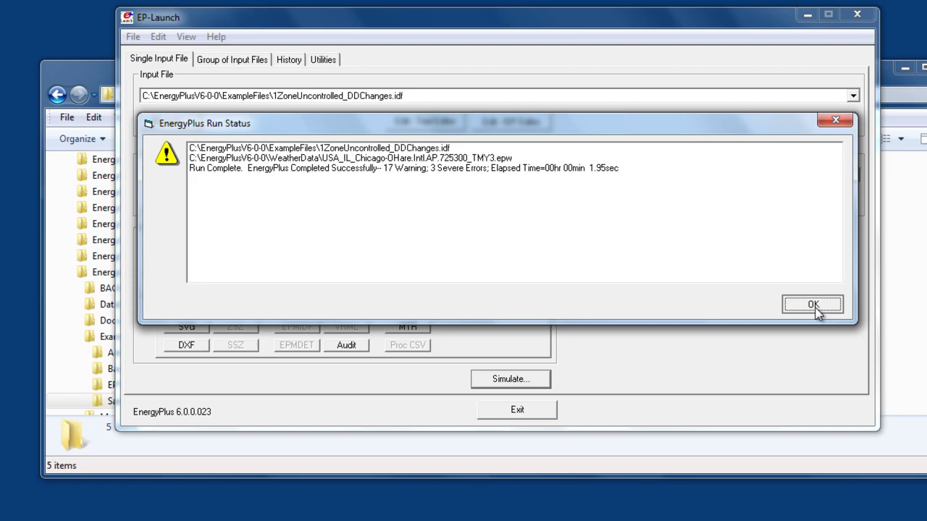
- Dismiss the run status report and reopen the EP-Launch Options from the View menu
left_click(762, 331)
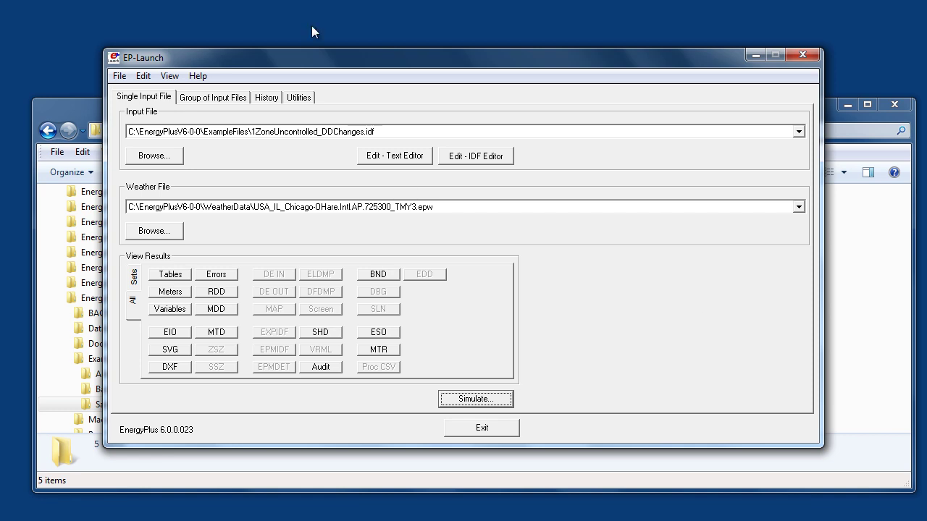
left_click(171, 78)
left_click(197, 285)
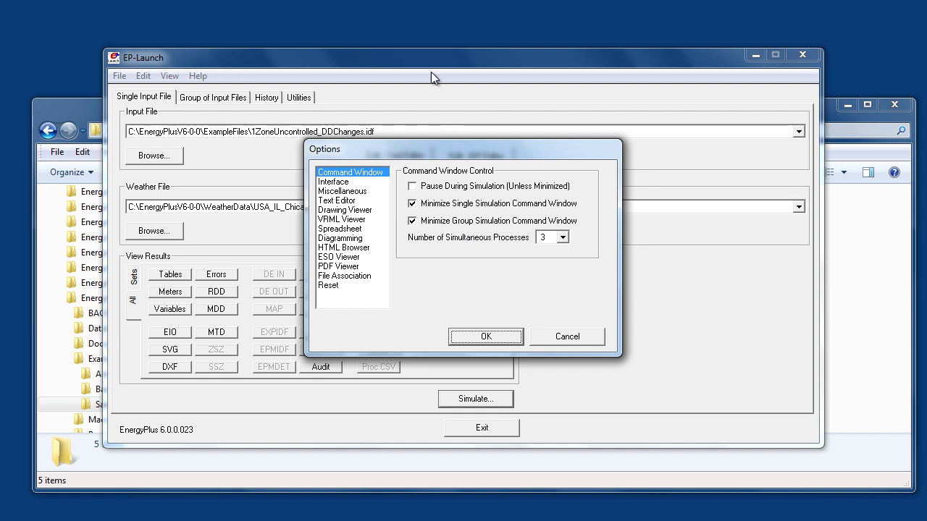
- Load 1ZoneParameterAspect.idf from ExampleFiles and simulate its five parametric variants
left_click(497, 333)
left_click(161, 157)
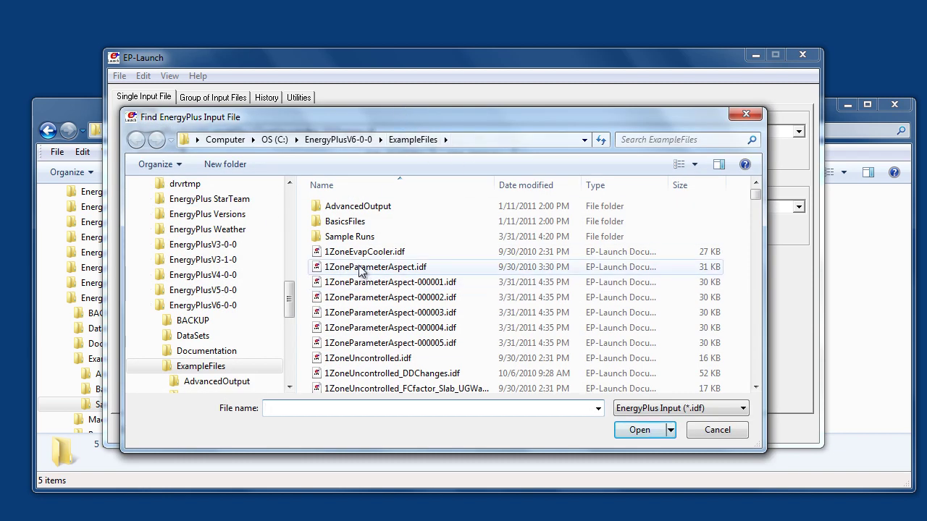
left_click(366, 267)
left_click(636, 430)
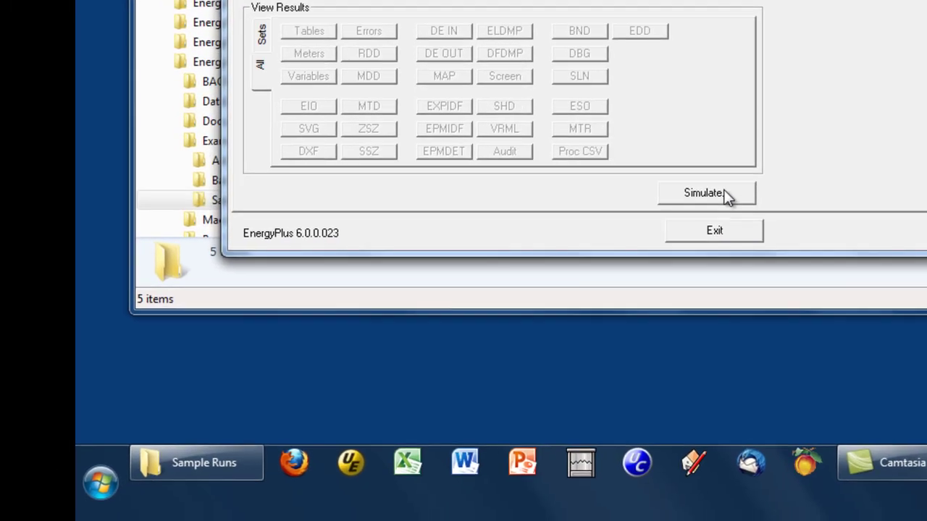
left_click(726, 194)
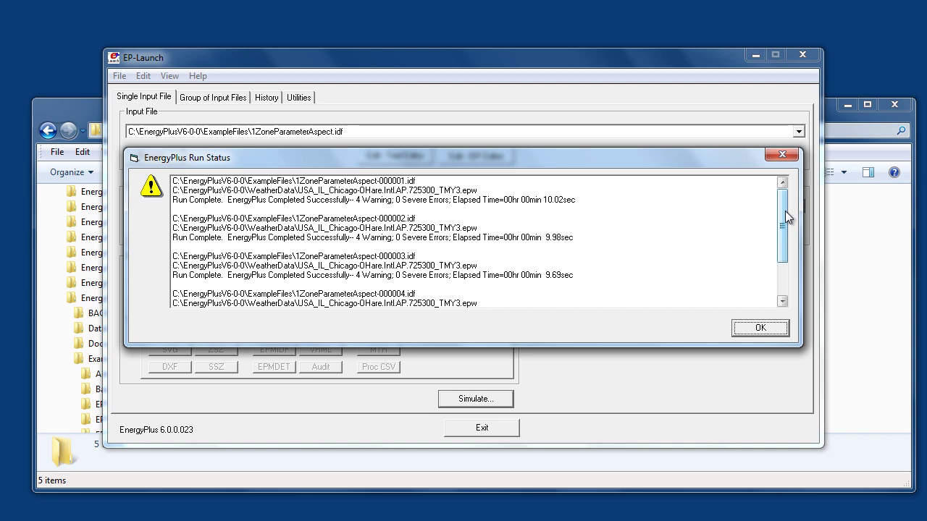
left_click_drag(783, 211, 788, 288)
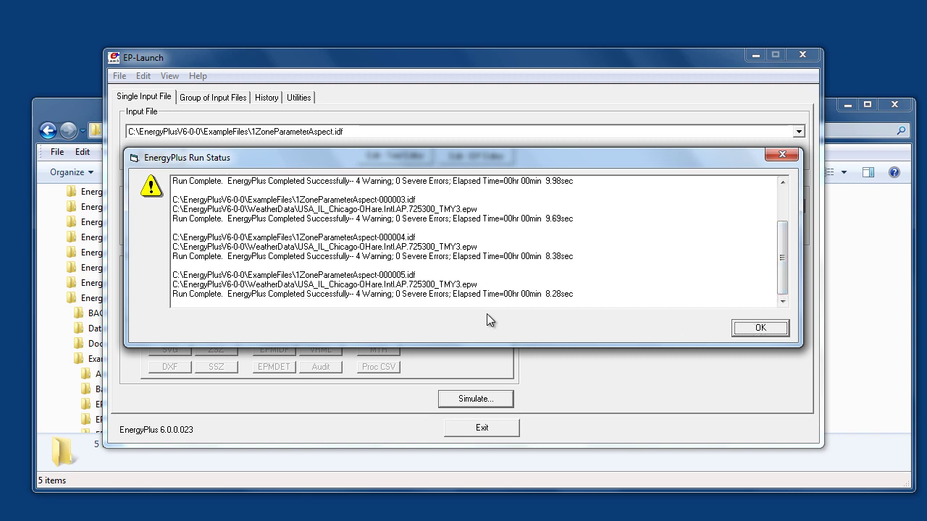
- Close the run report, show the Interface options, and move the Options dialog slightly down-right
left_click(747, 334)
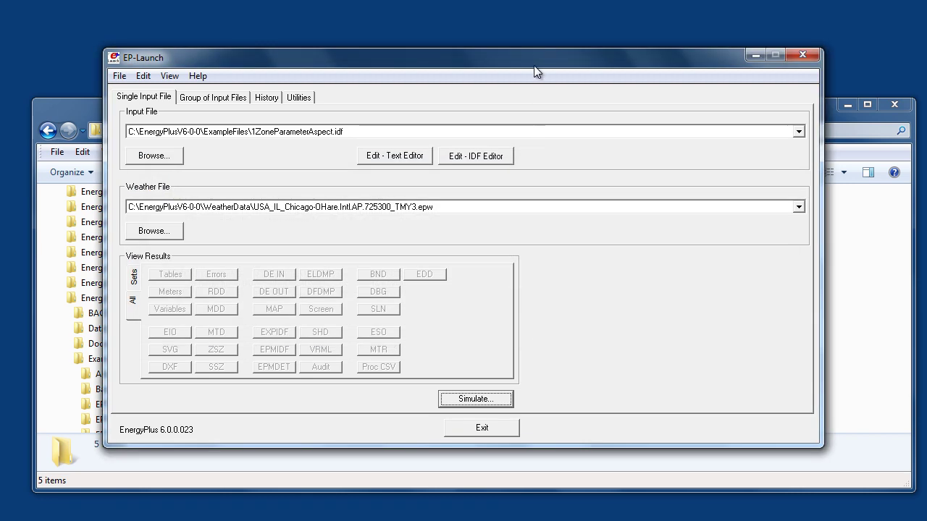
left_click(169, 75)
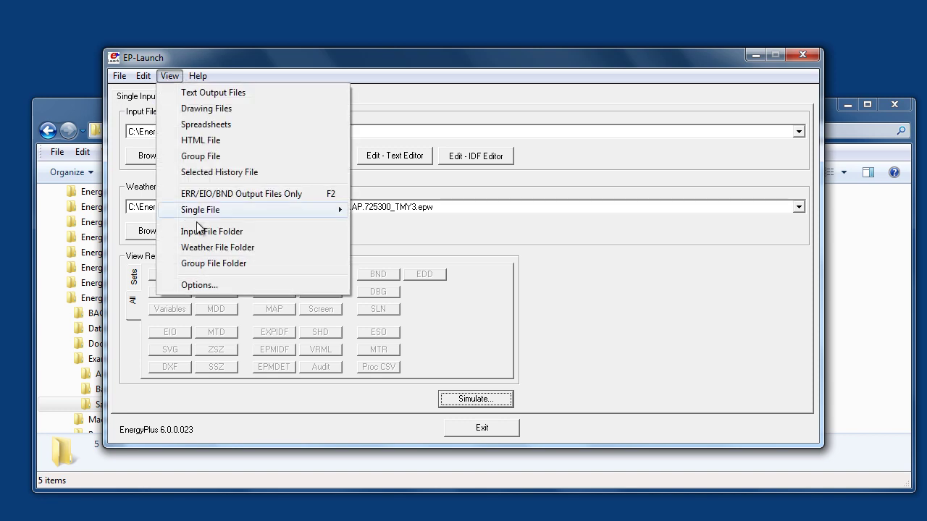
left_click(200, 285)
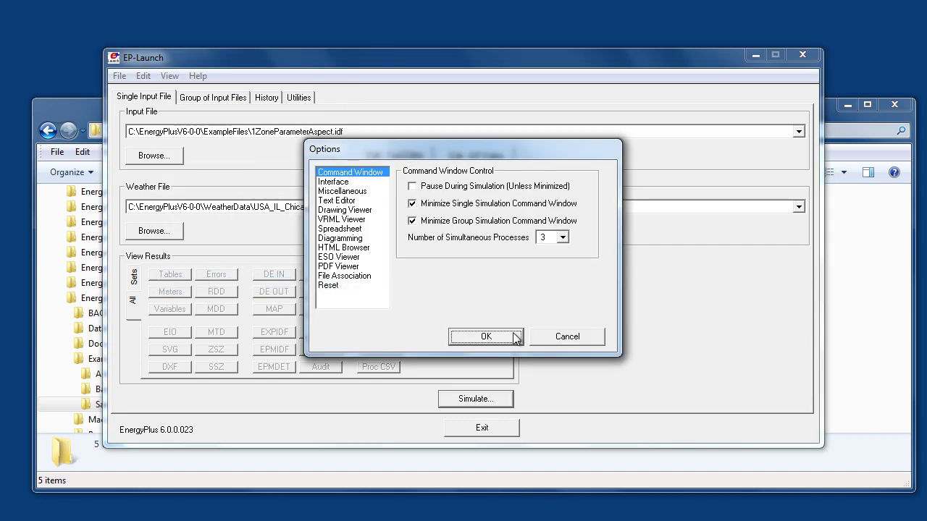
left_click(330, 182)
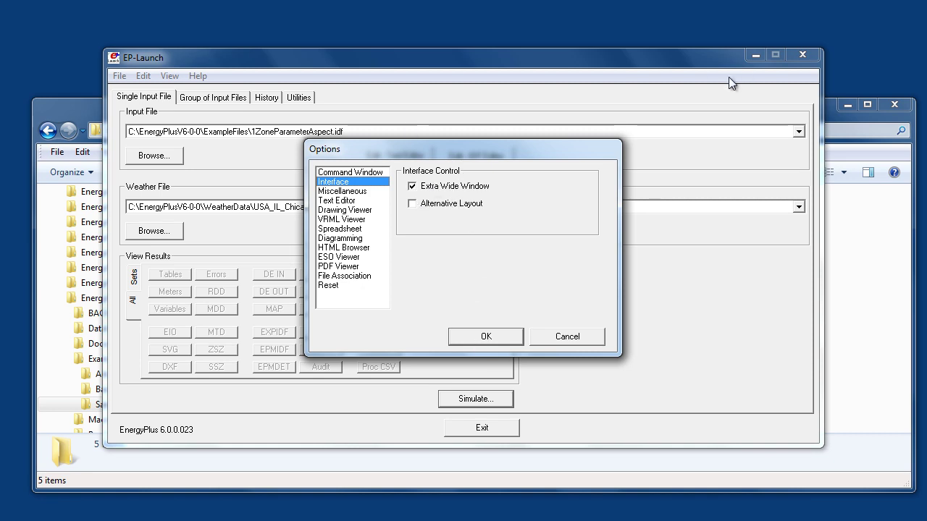
left_click_drag(480, 149, 494, 177)
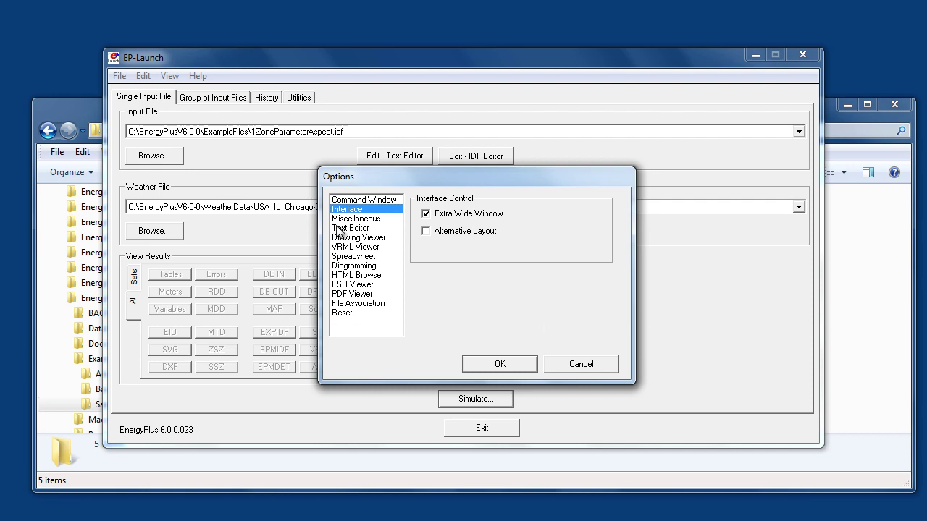
- Switch to the Miscellaneous options and tick Allow More Than 250 Columns
left_click(341, 219)
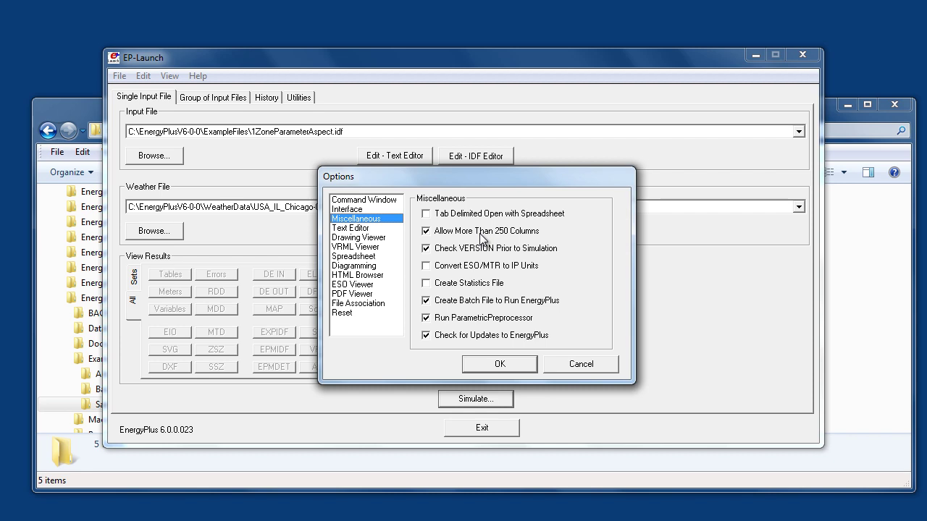
left_click(435, 234)
left_click(439, 265)
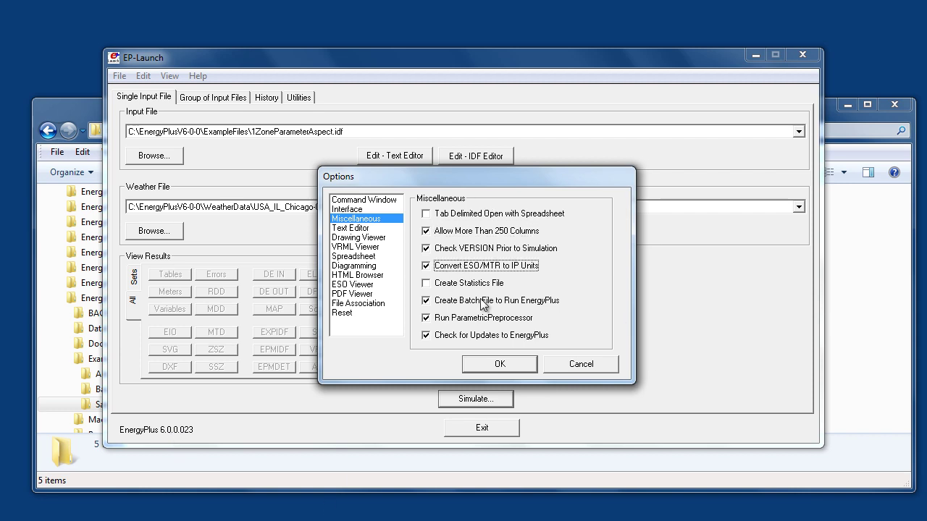
left_click(500, 268)
left_click(467, 285)
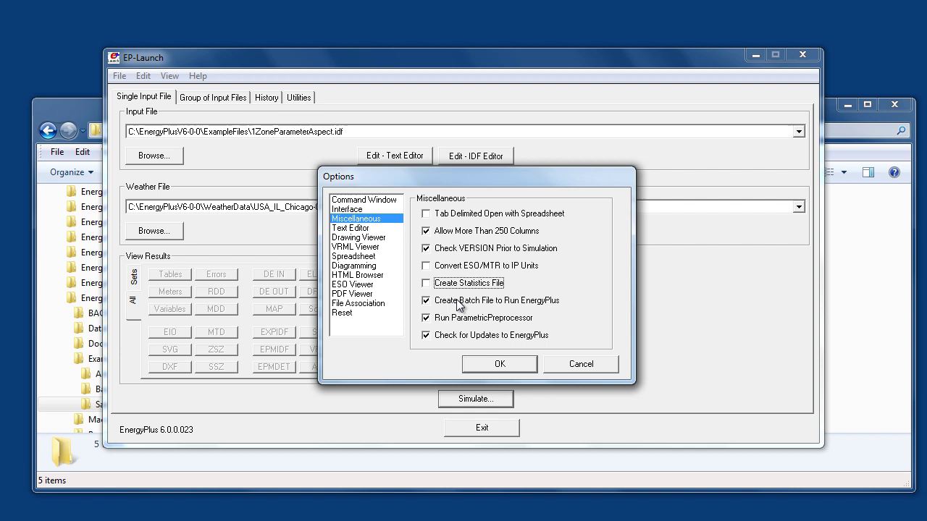
left_click(458, 306)
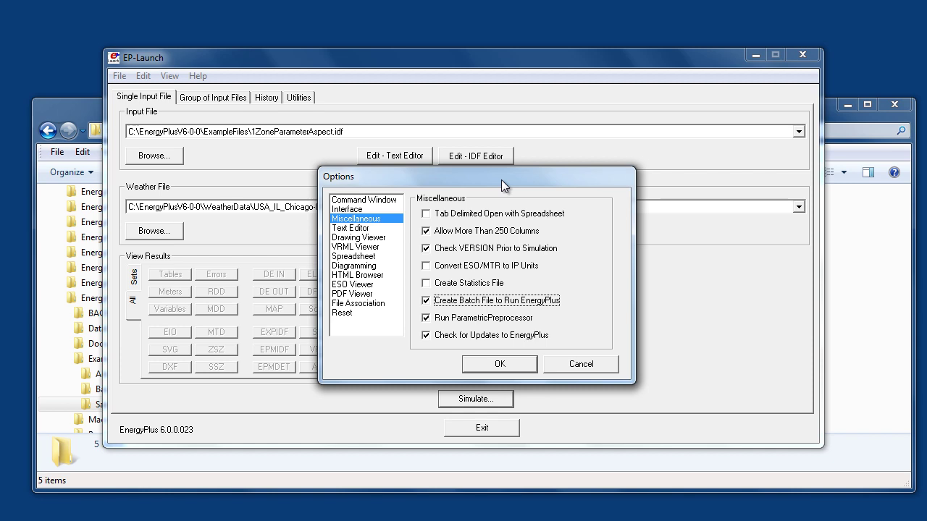
- Review the viewer programs from Text Editor through PDF Viewer, which uses Adobe Reader's AcroRd32.exe
left_click(338, 229)
left_click(337, 237)
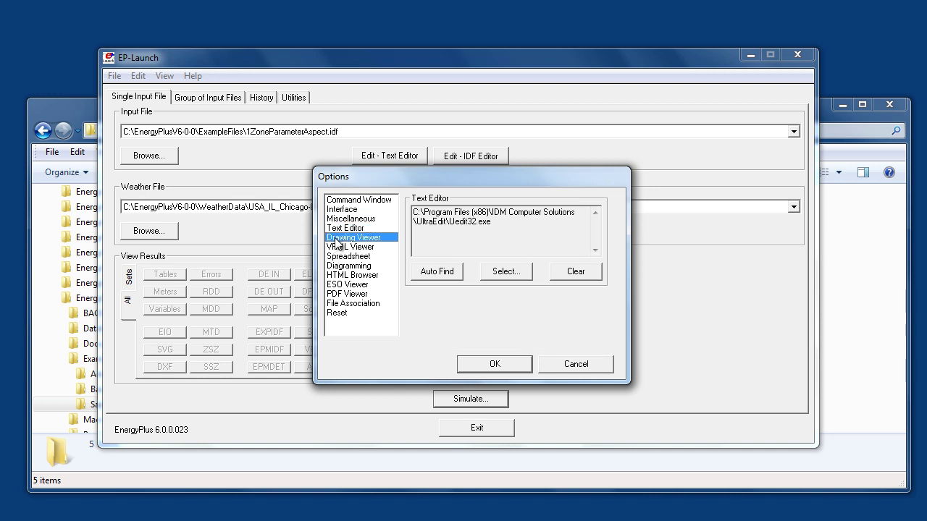
left_click(338, 248)
left_click(337, 257)
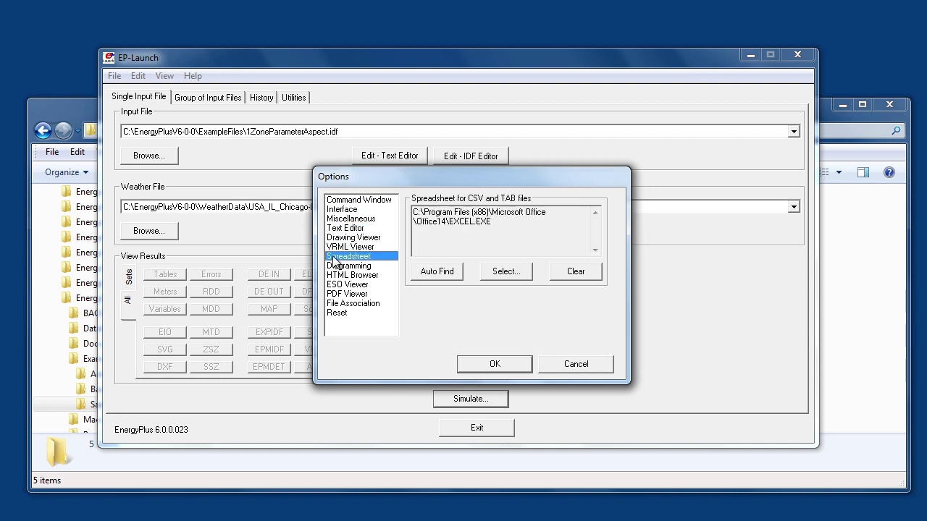
left_click(338, 229)
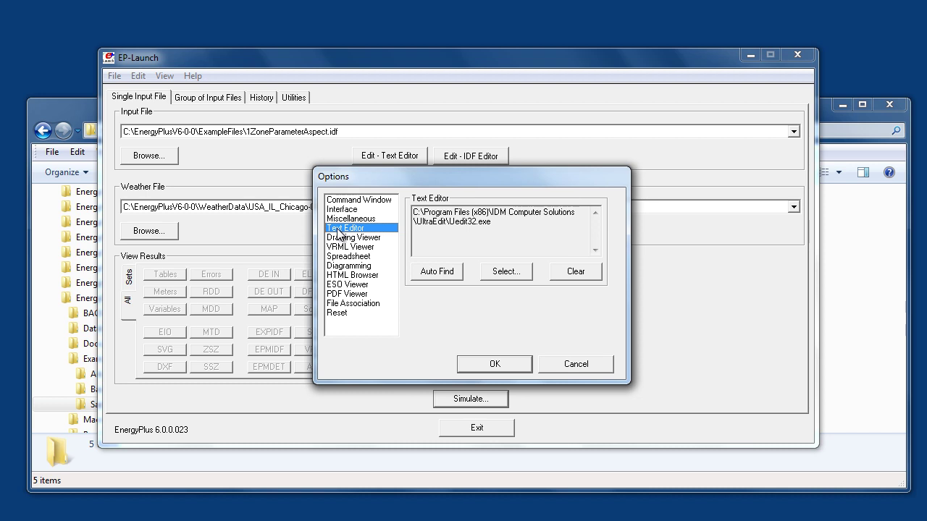
left_click(338, 239)
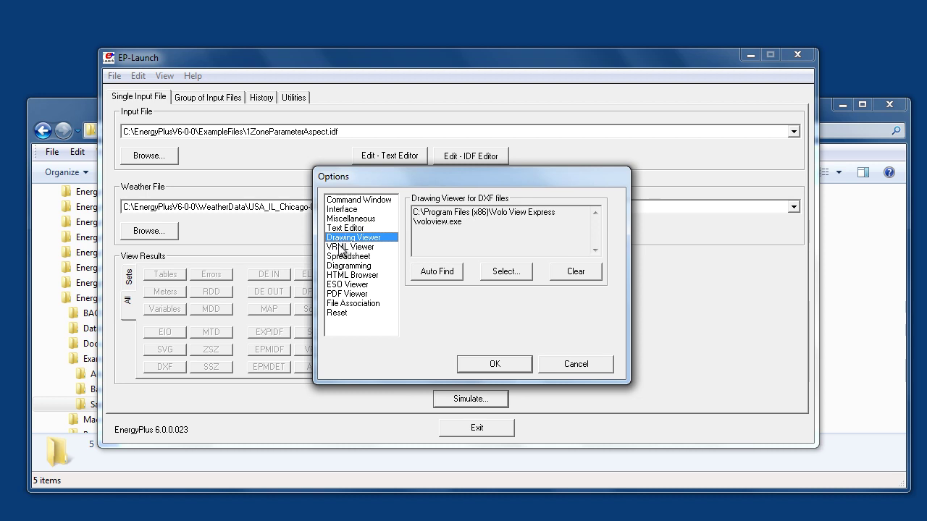
left_click(338, 248)
left_click(336, 256)
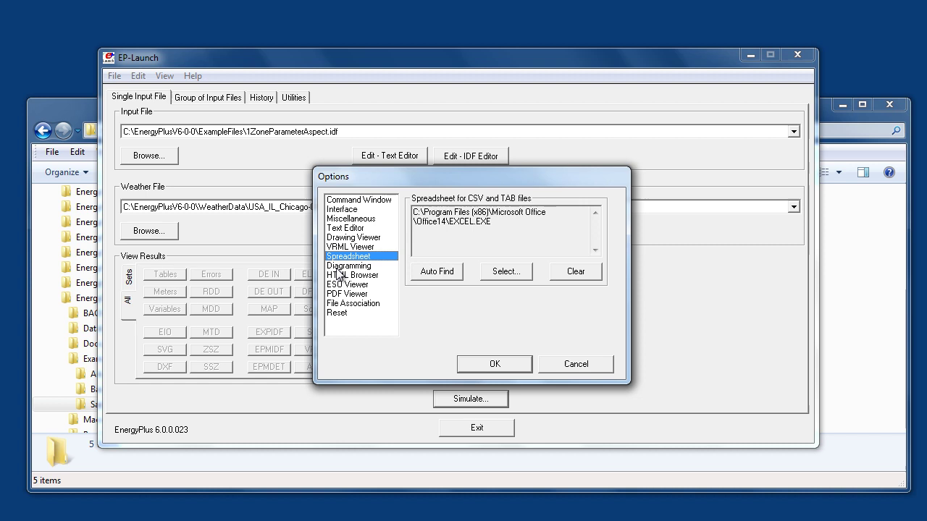
left_click(337, 267)
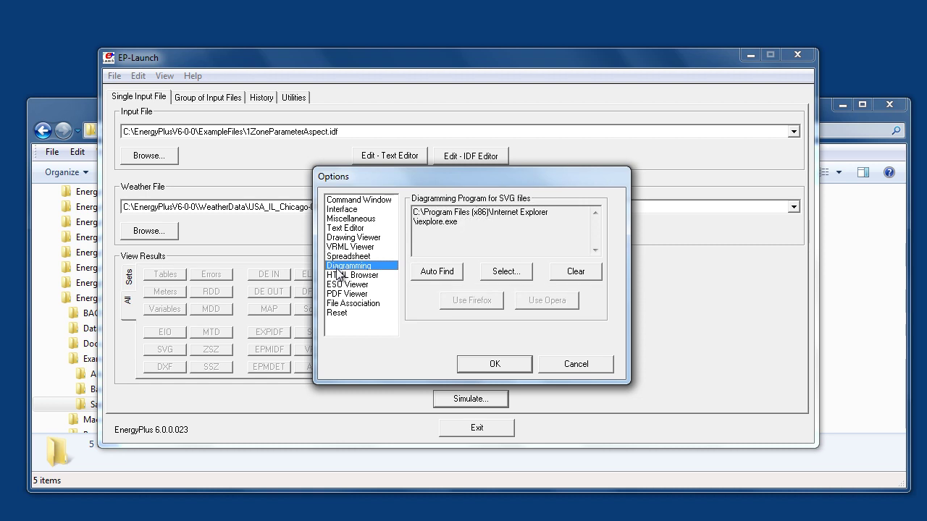
left_click(345, 275)
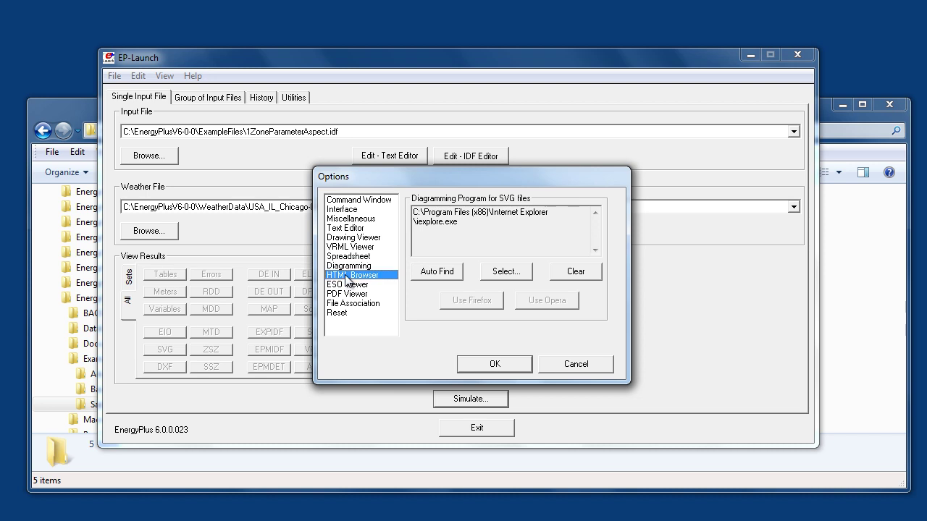
left_click(355, 286)
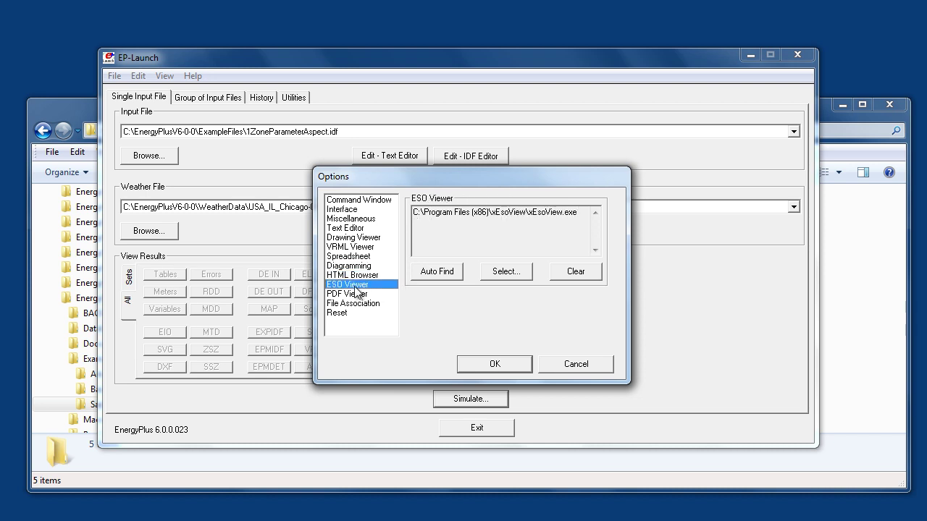
left_click(353, 294)
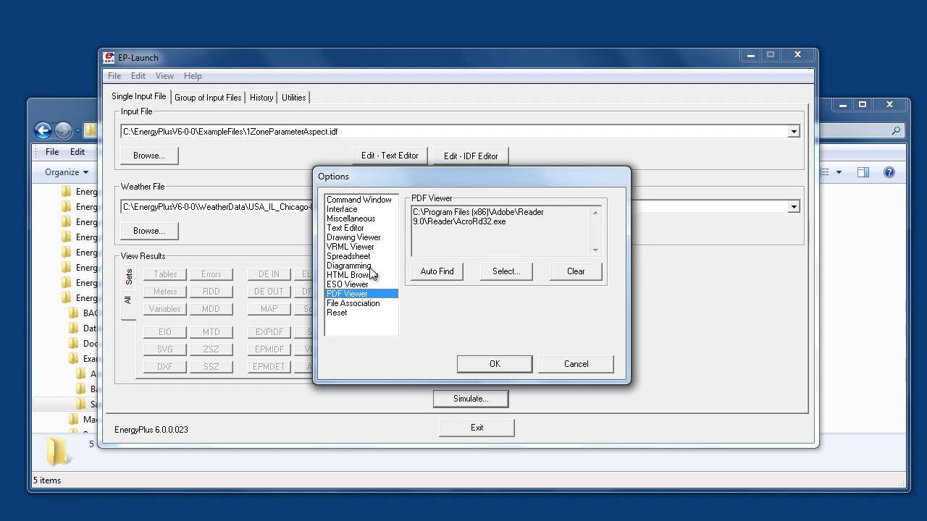
- Check the File Association setting, then cancel the Options dialog without changes
left_click(356, 303)
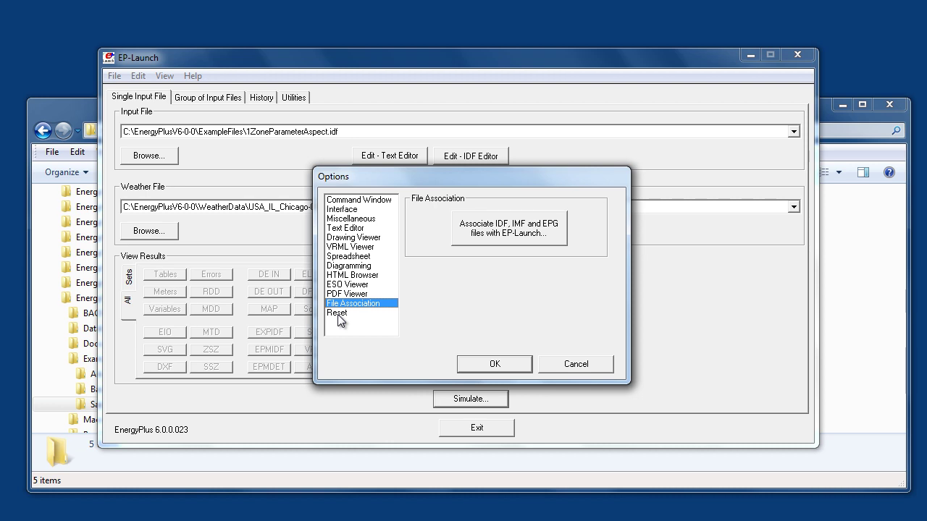
left_click(575, 365)
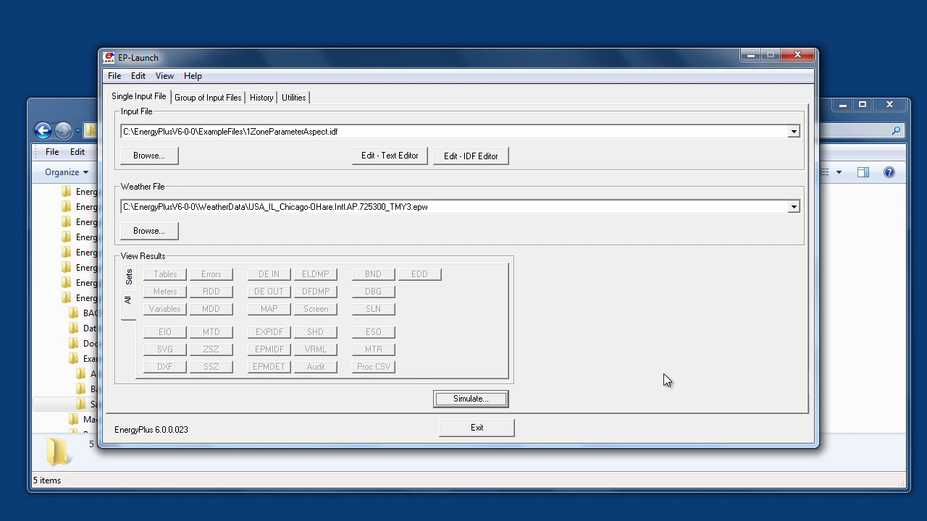